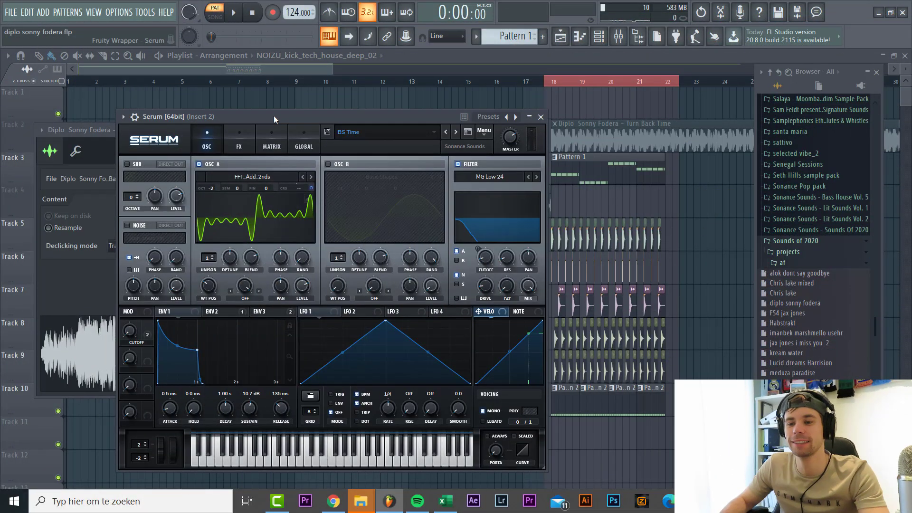
Nudge the Serum window slightly up and to the right.
left_click_drag(274, 116, 297, 107)
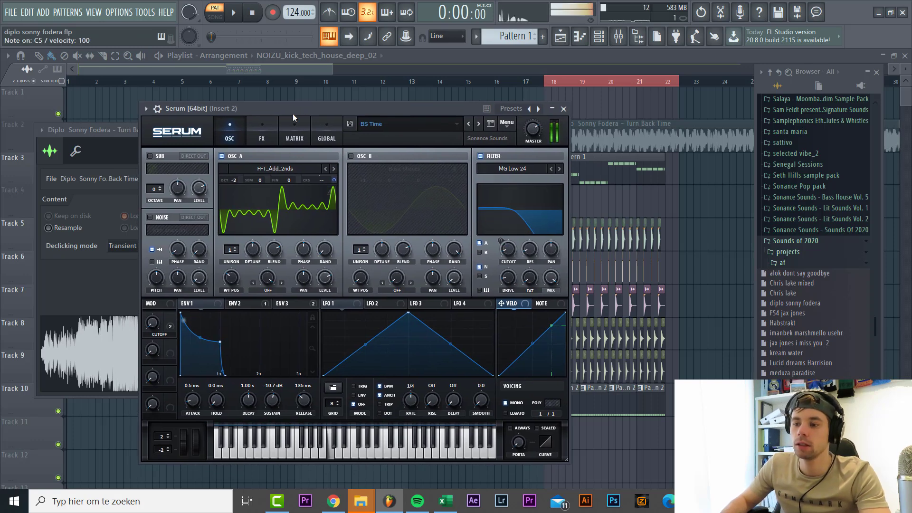
Reset Serum to the Init preset and load the FFT_Add_2nds wavetable into oscillator A.
left_click(507, 123)
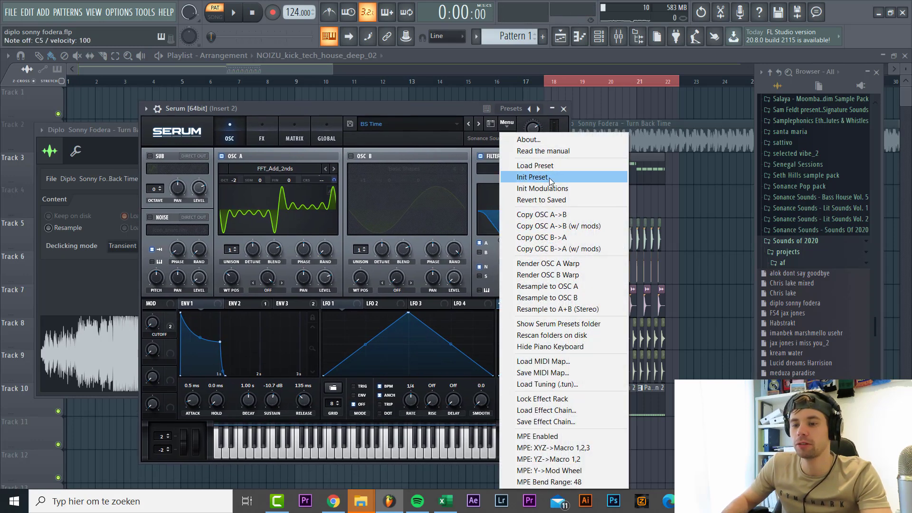
left_click(533, 177)
left_click(276, 169)
mouse_move(289, 180)
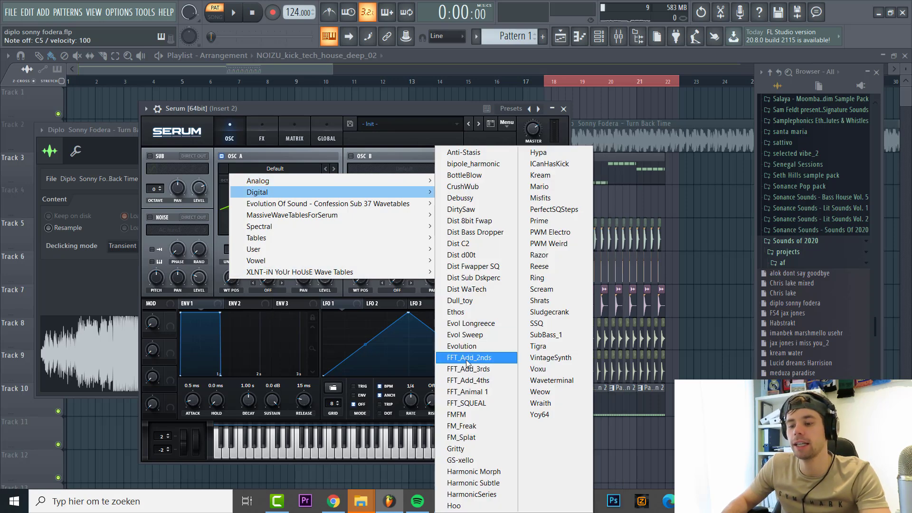
left_click(467, 361)
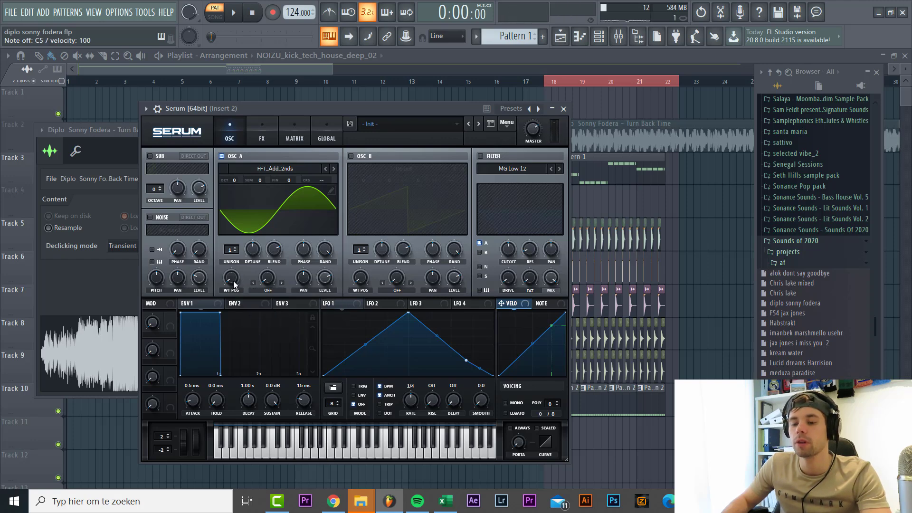
Set oscillator A's wavetable position to 66 and octave to -2, then play the patch.
mouse_move(233, 281)
left_mouse_down()
mouse_move(259, 230)
mouse_move(231, 286)
left_mouse_up()
scroll(231, 280, "down", 3)
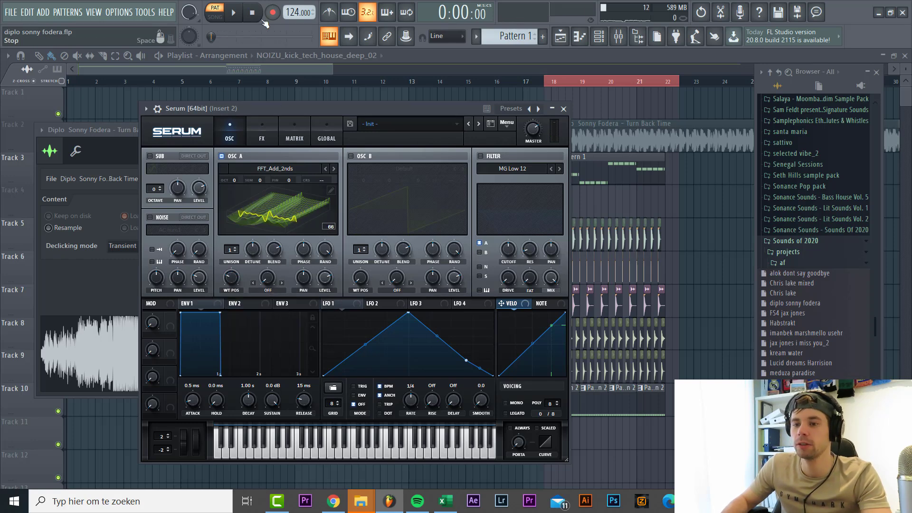
key("space")
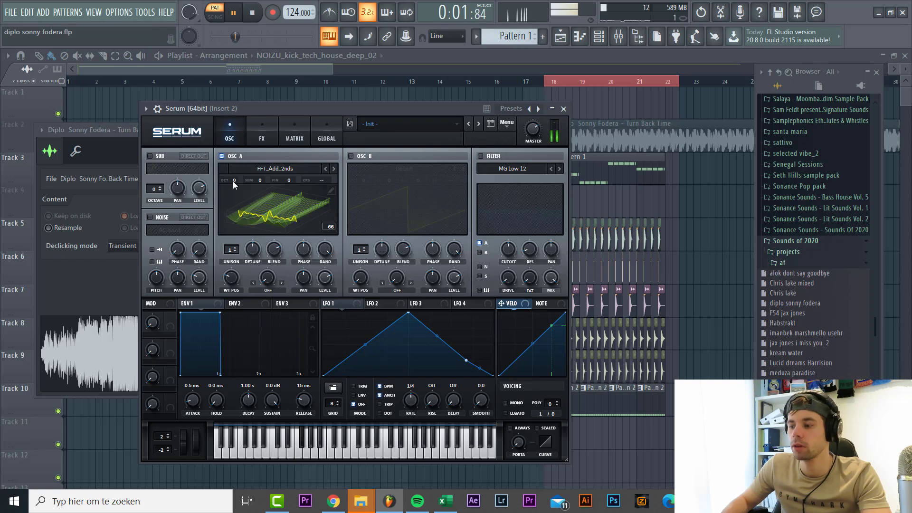
scroll(233, 181, "down", 2)
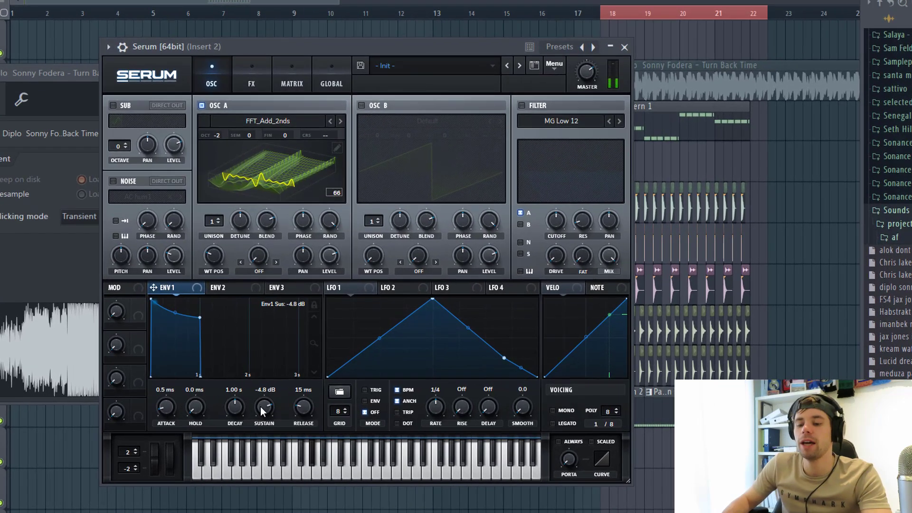
Set envelope 1 to -12.0 dB sustain and 99 ms release.
left_click_drag(272, 400, 271, 404)
scroll(261, 413, "down", 3)
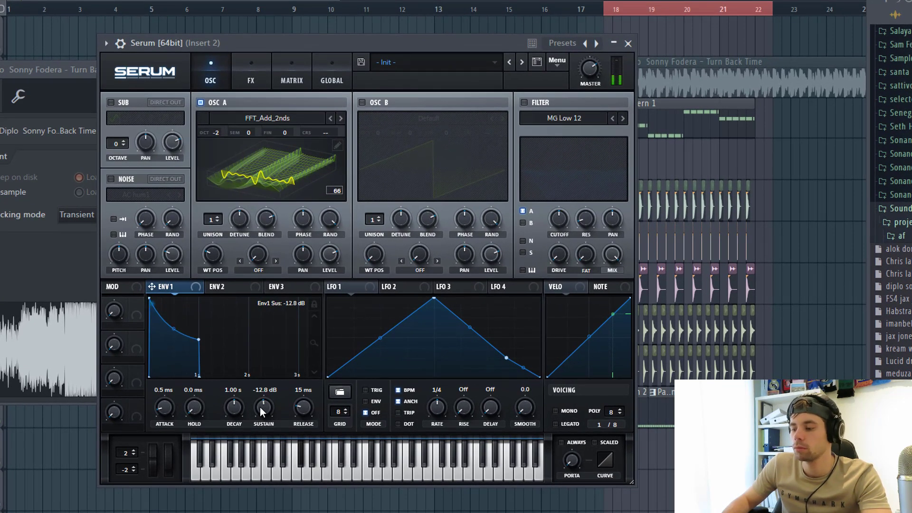
scroll(262, 412, "up", 1)
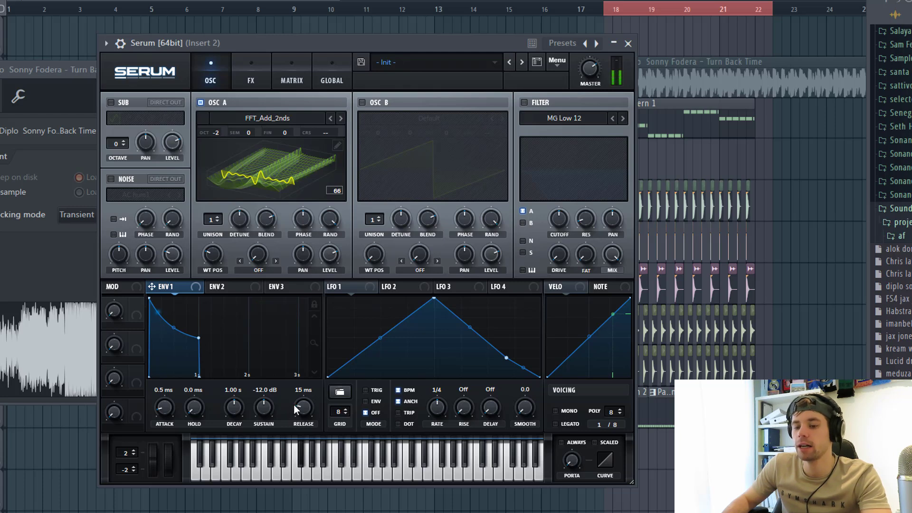
scroll(303, 407, "up", 3)
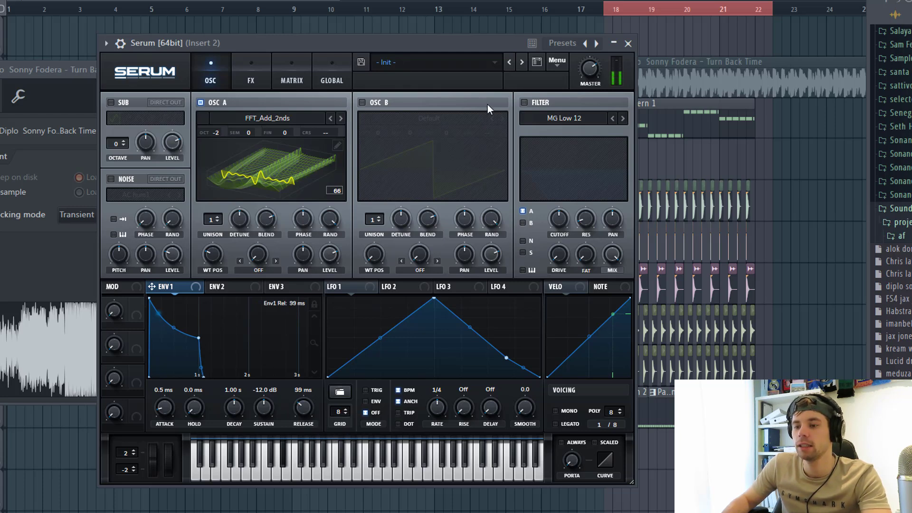
Enable an MG Low 24 filter and route envelope 1 to its cutoff with amount 44.
left_click(525, 103)
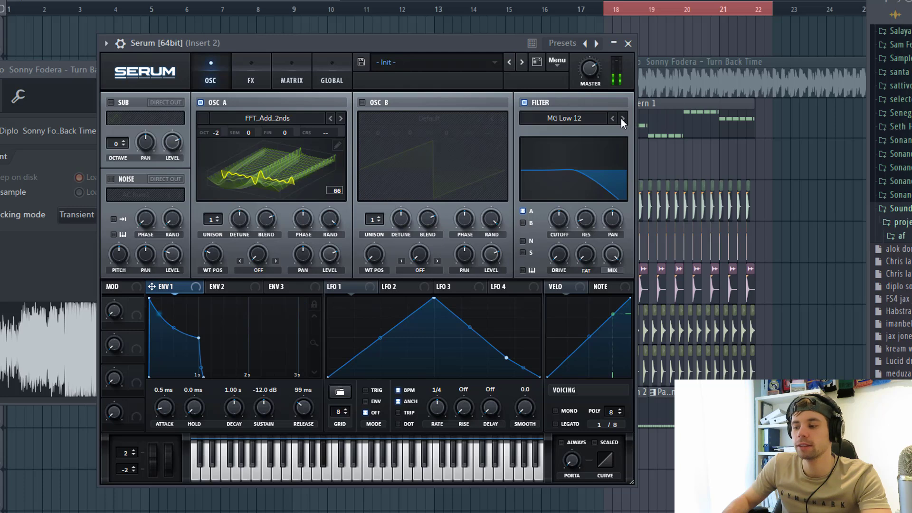
left_click(622, 118)
left_click(222, 288)
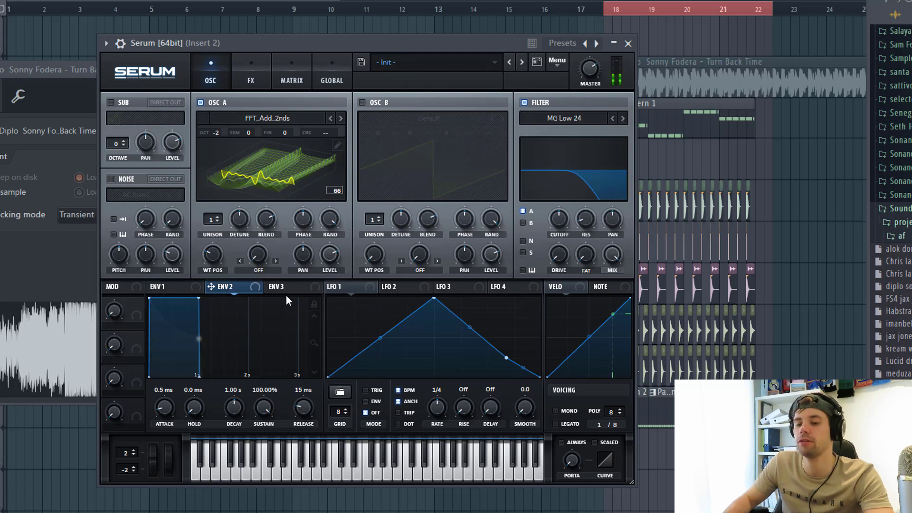
left_click(187, 287)
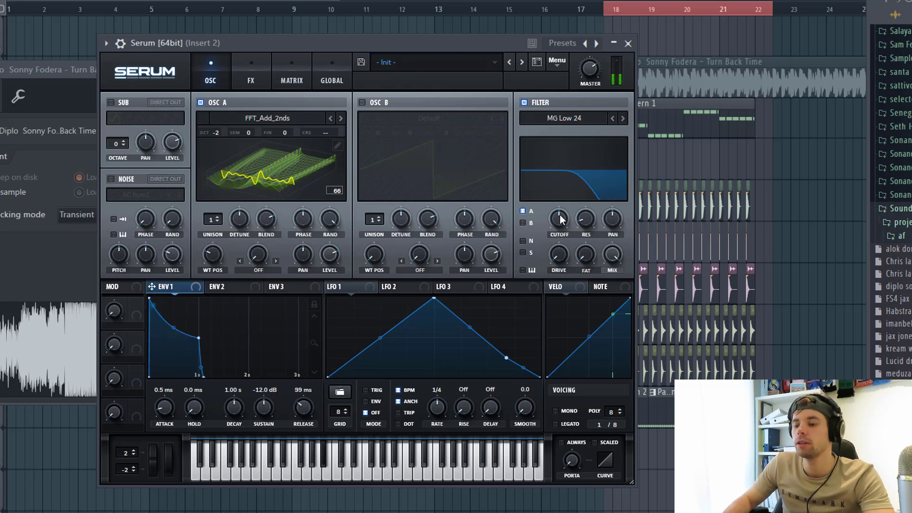
scroll(561, 218, "down", 10)
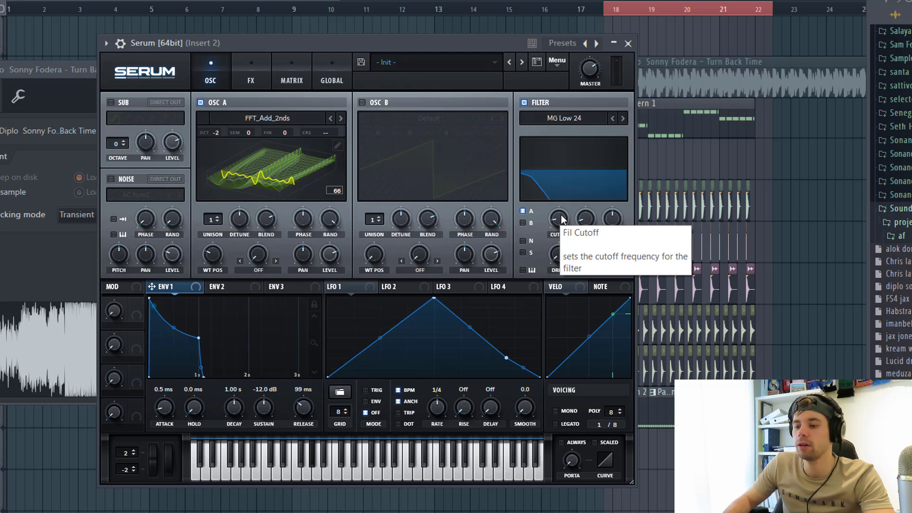
left_click_drag(158, 287, 541, 233)
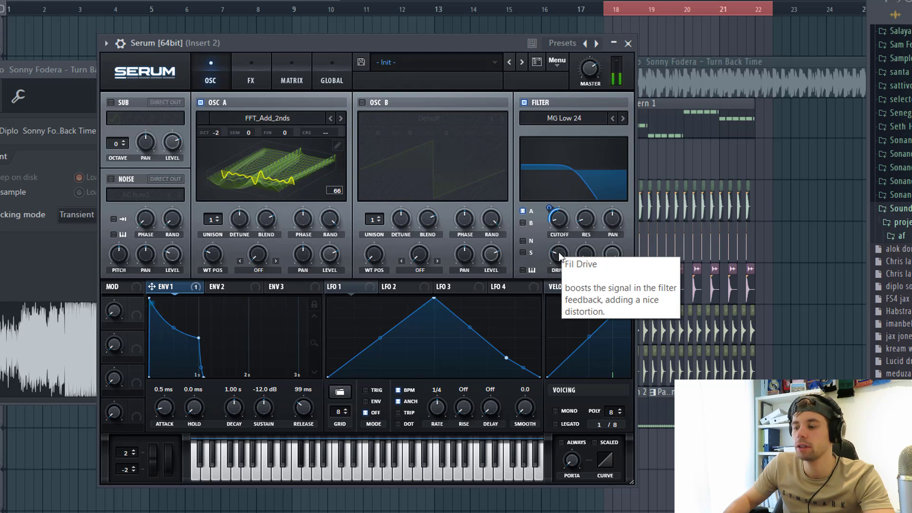
Enable mono, give envelope 3 16 ms decay and 0% sustain, and route it to oscillator A's coarse pitch.
left_click(566, 411)
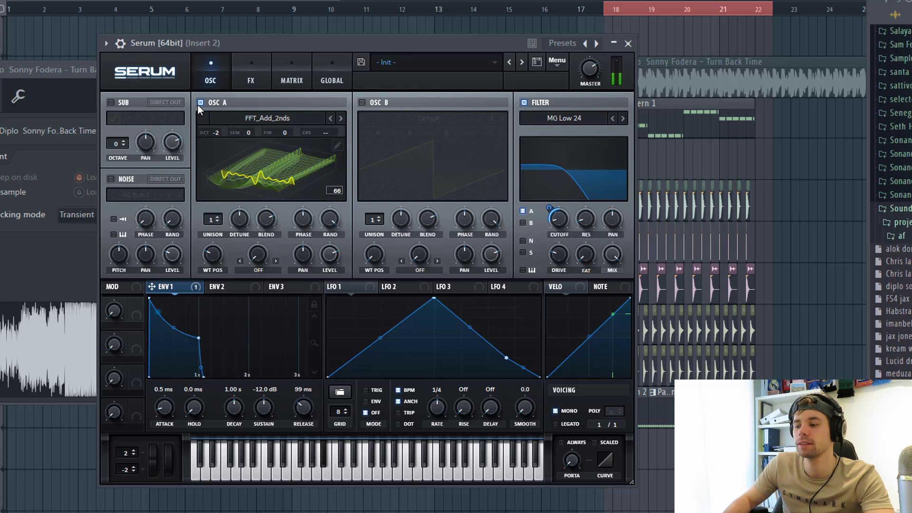
left_click(266, 171)
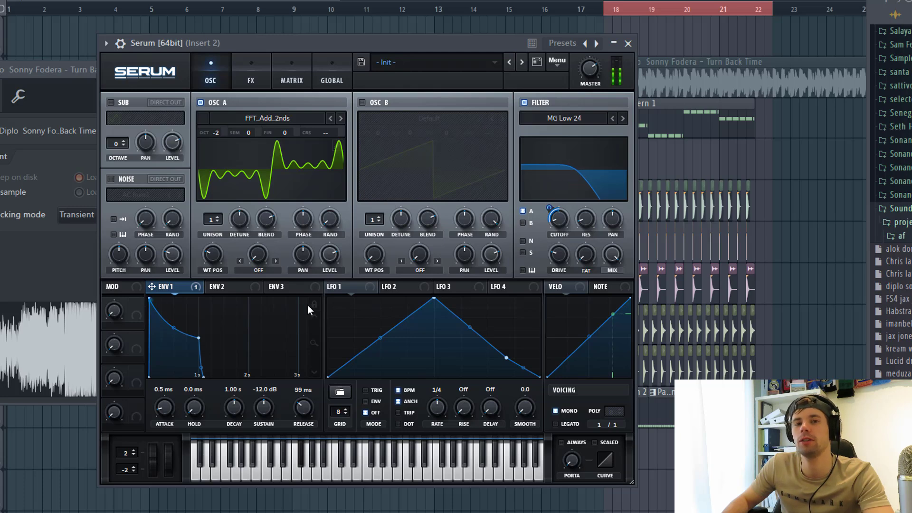
left_click(272, 287)
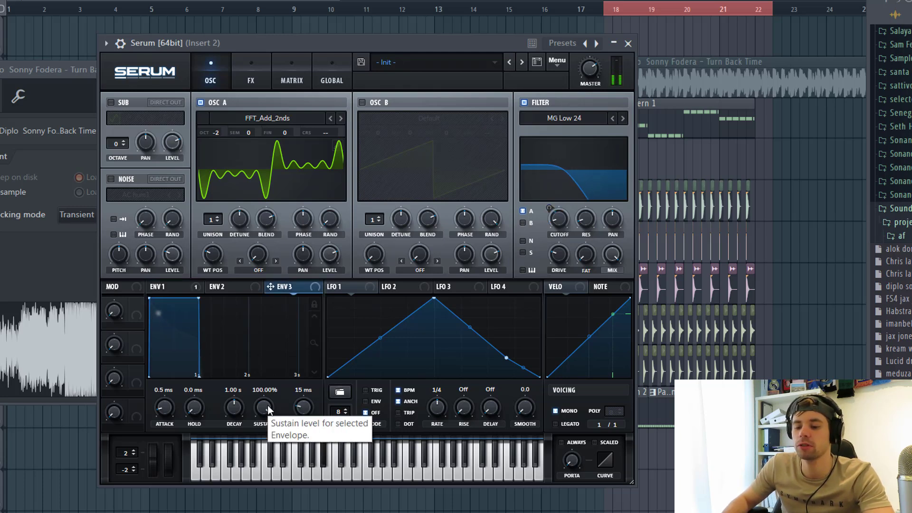
left_click_drag(267, 405, 267, 475)
left_click_drag(234, 409, 233, 409)
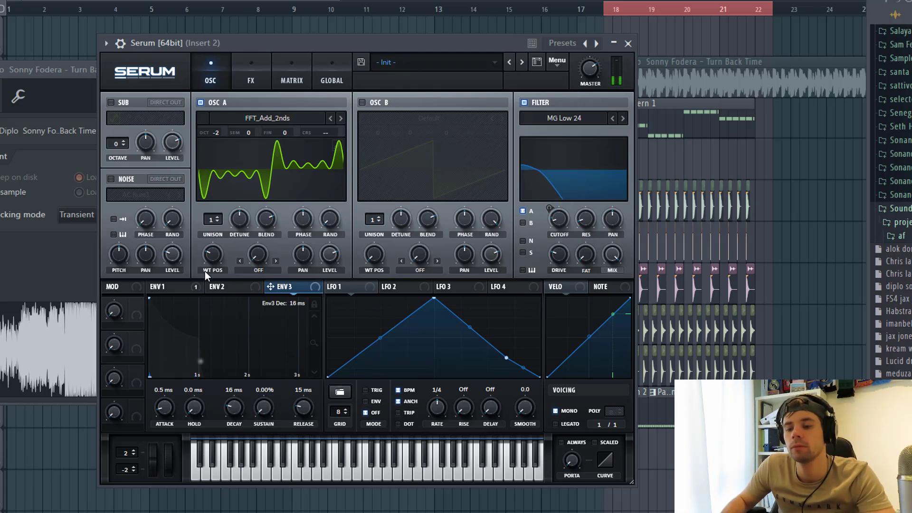
left_click_drag(277, 287, 329, 134)
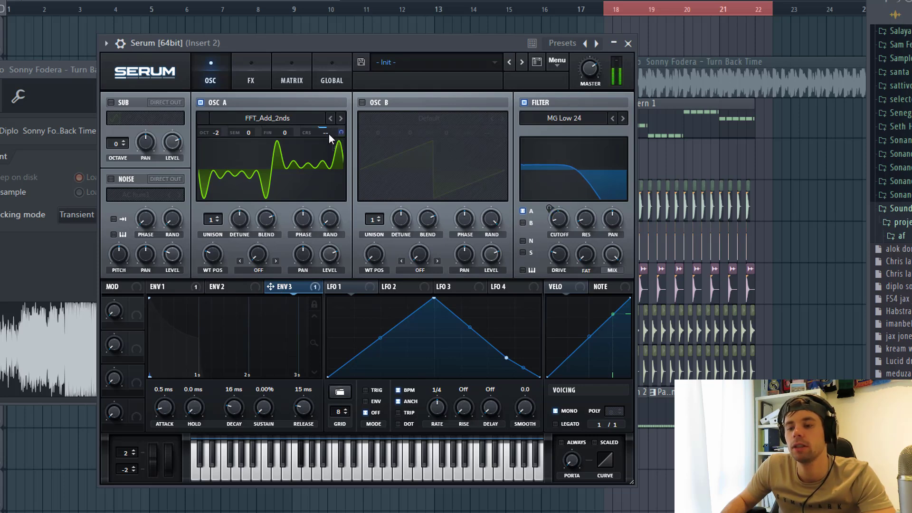
In the matrix, make envelope 3's coarse-pitch routing unipolar with amount 25.
left_click(303, 80)
left_click(403, 138)
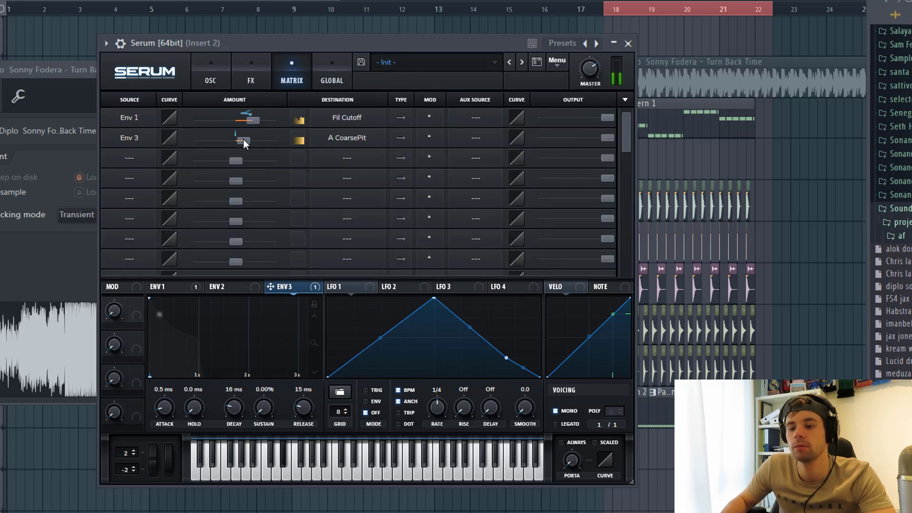
left_click_drag(244, 140, 242, 143)
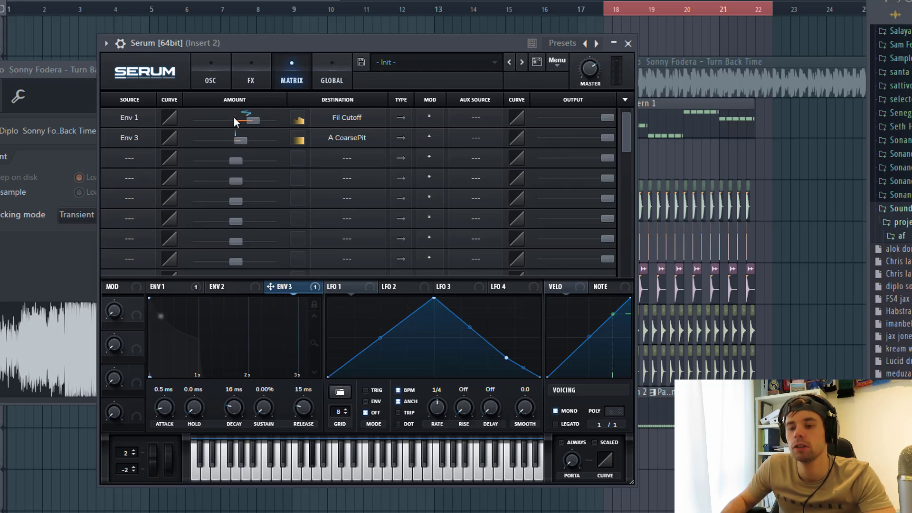
left_click(215, 81)
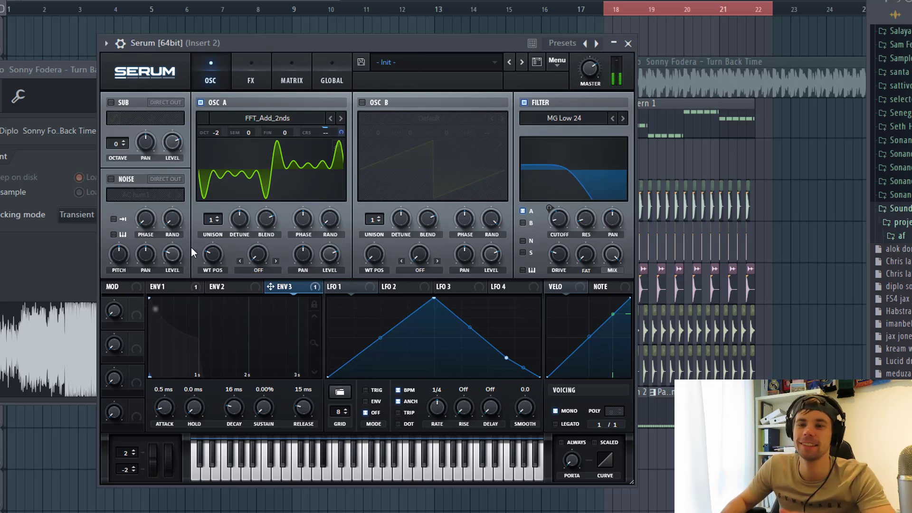
Enable Distortion and a multiband Compressor placed right after it in the FX chain.
left_click(251, 78)
left_click(115, 122)
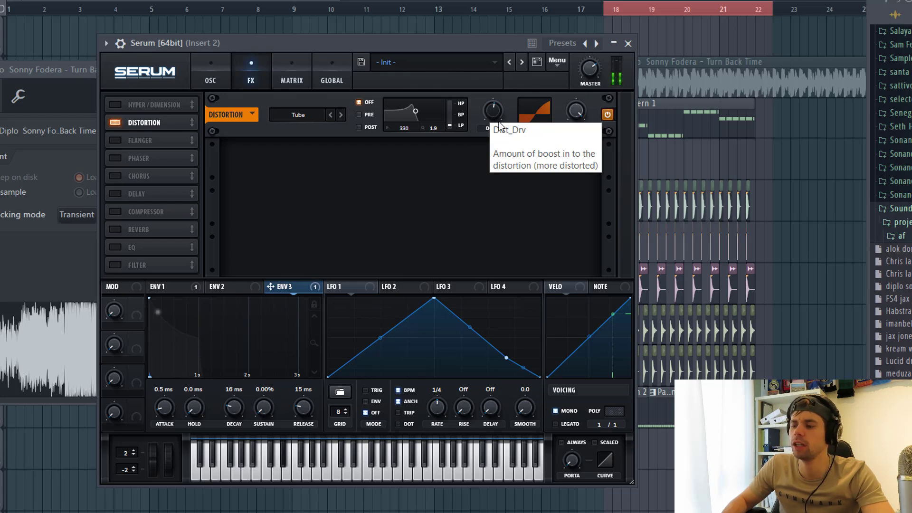
left_click(117, 214)
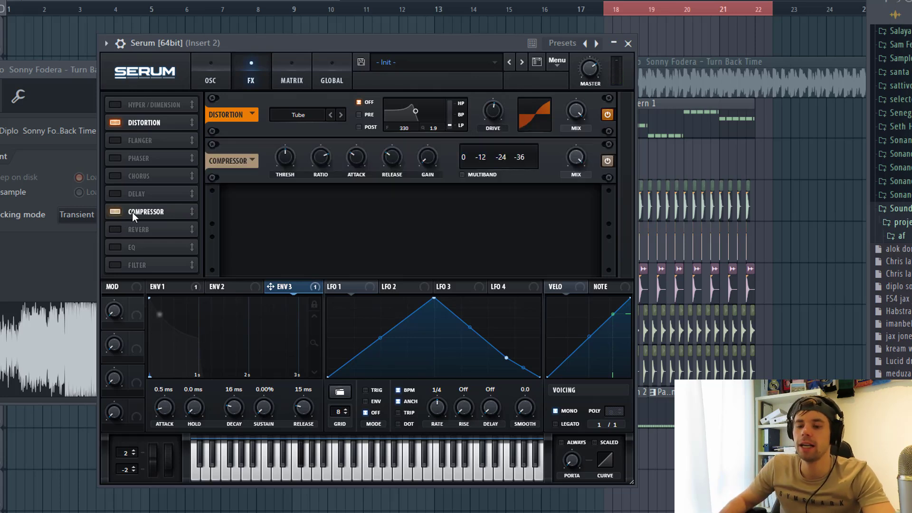
left_click_drag(132, 212, 134, 141)
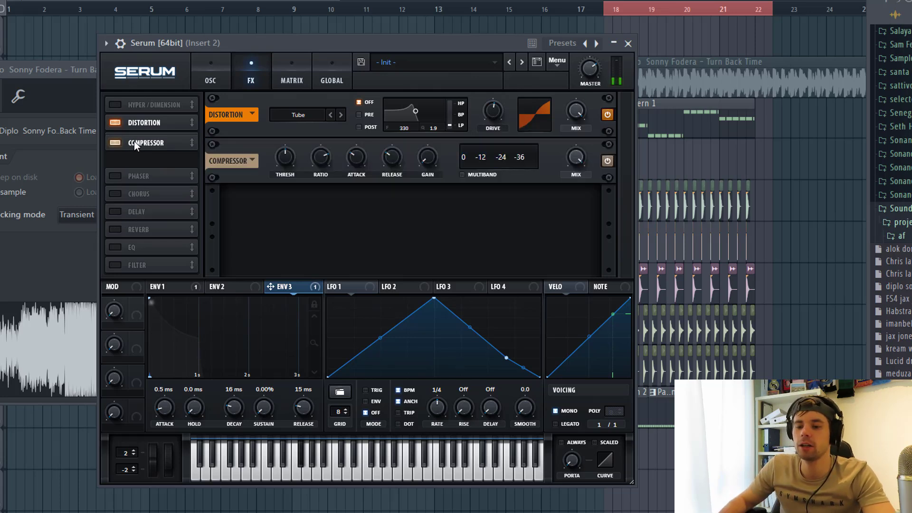
left_click(462, 175)
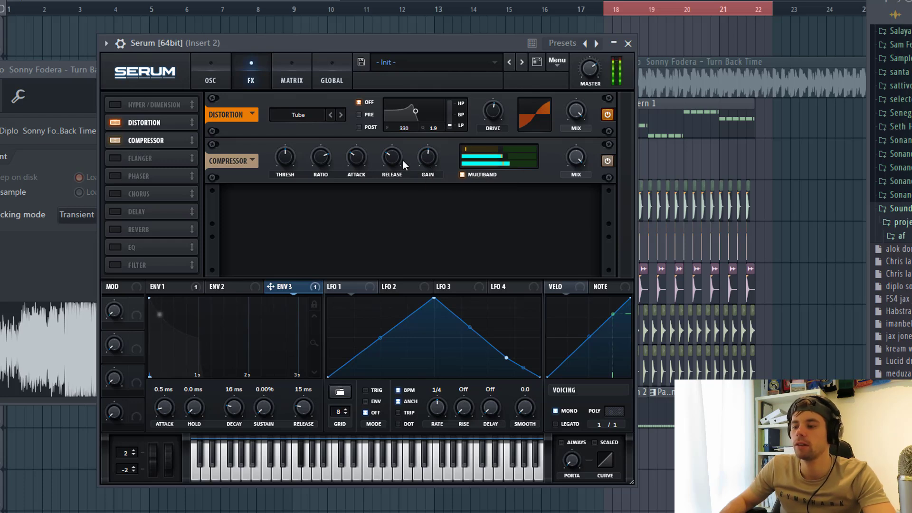
Add the Filter effect after the compressor and set its type to MG Low 24.
left_click(115, 266)
left_click_drag(137, 265, 147, 157)
left_click(347, 208)
left_click(347, 208)
left_click(348, 208)
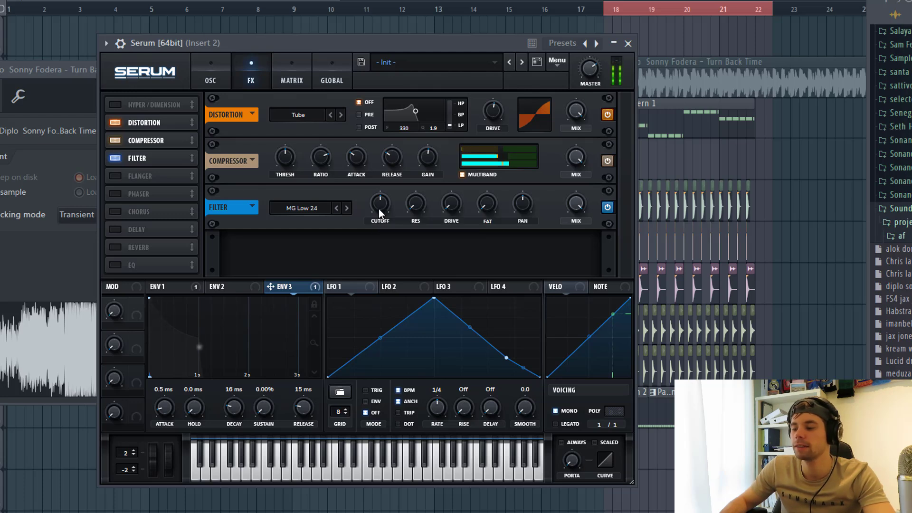
Lower the FX filter cutoff and assign envelope 3 to it with amount 24.
scroll(378, 209, "up", 2)
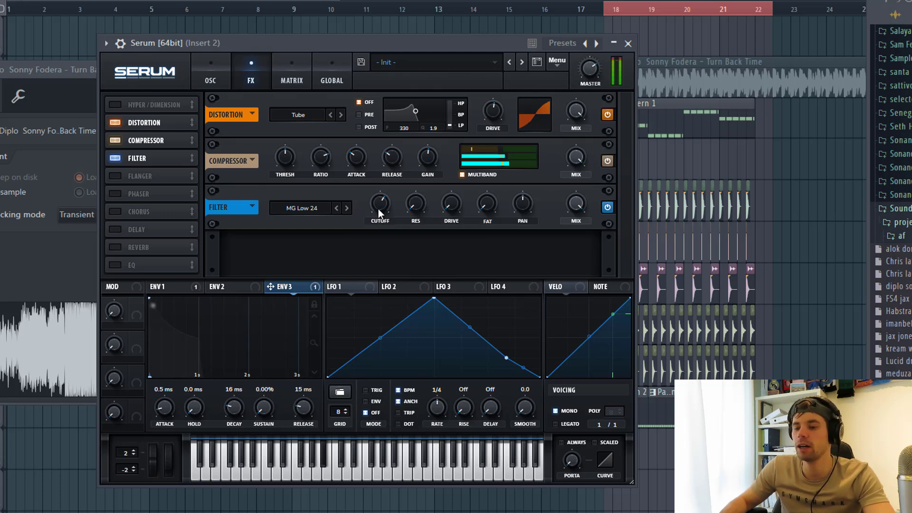
left_click(189, 289)
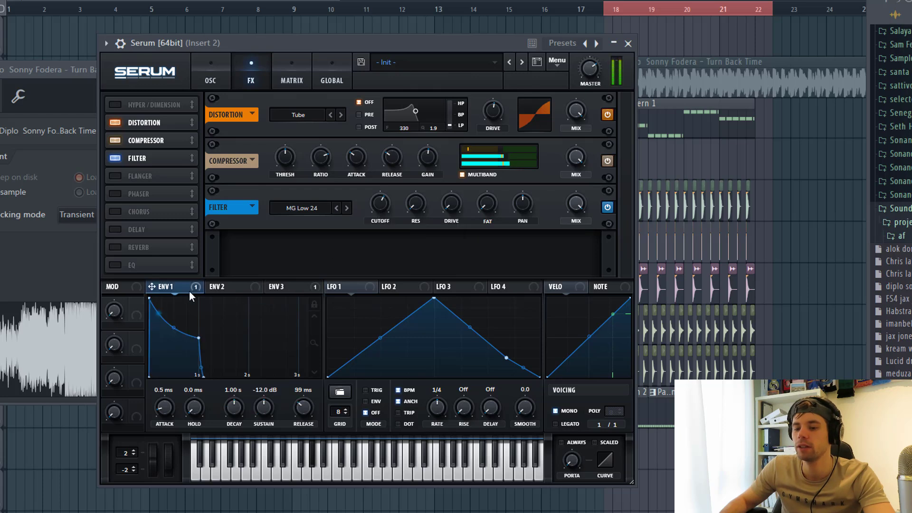
left_click(280, 287)
left_click_drag(276, 290, 369, 191)
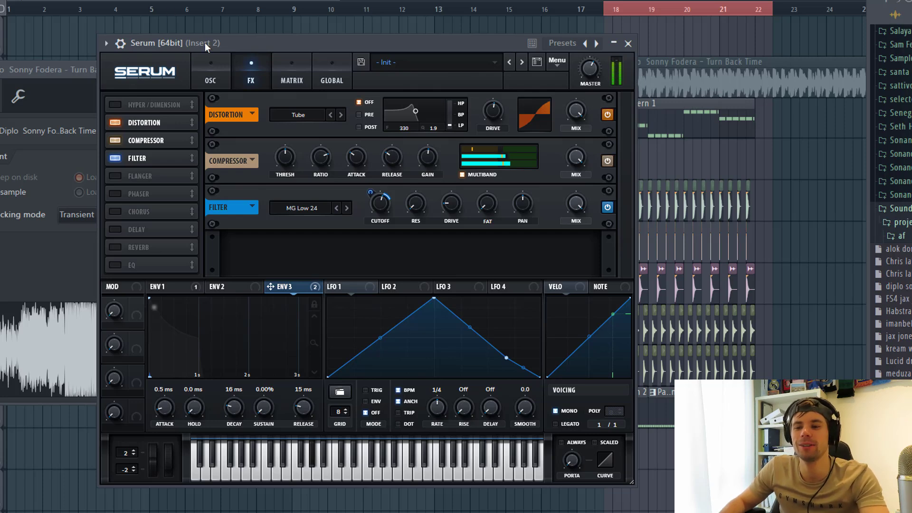
Loop bars 18–22 in the playlist and start playback.
left_click(212, 61)
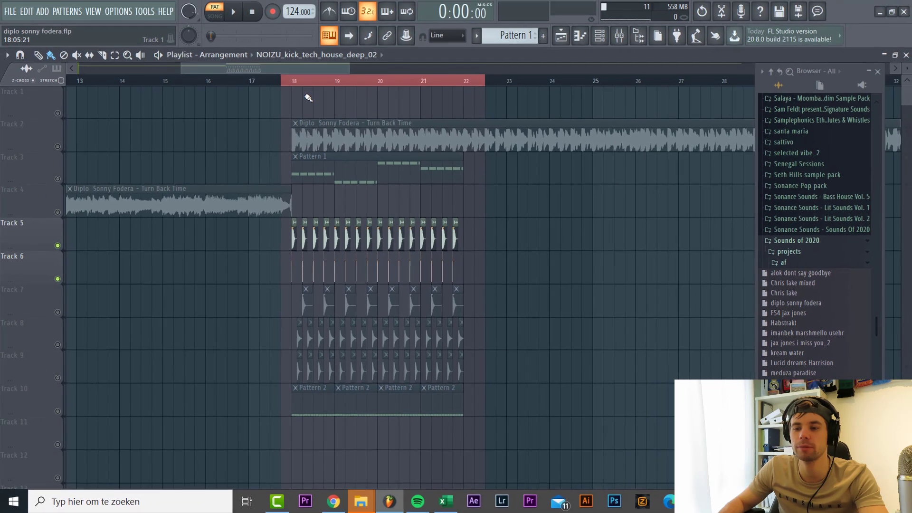
left_click(288, 9)
left_click(293, 83)
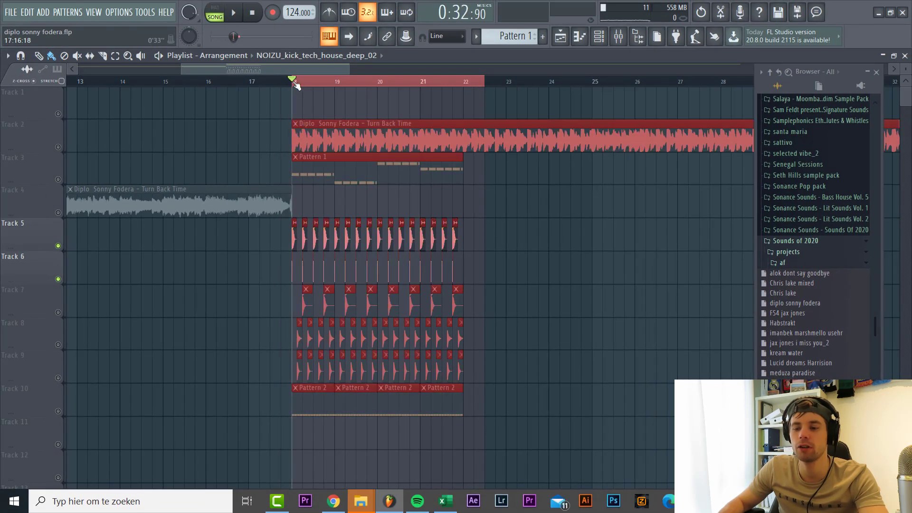
key("space")
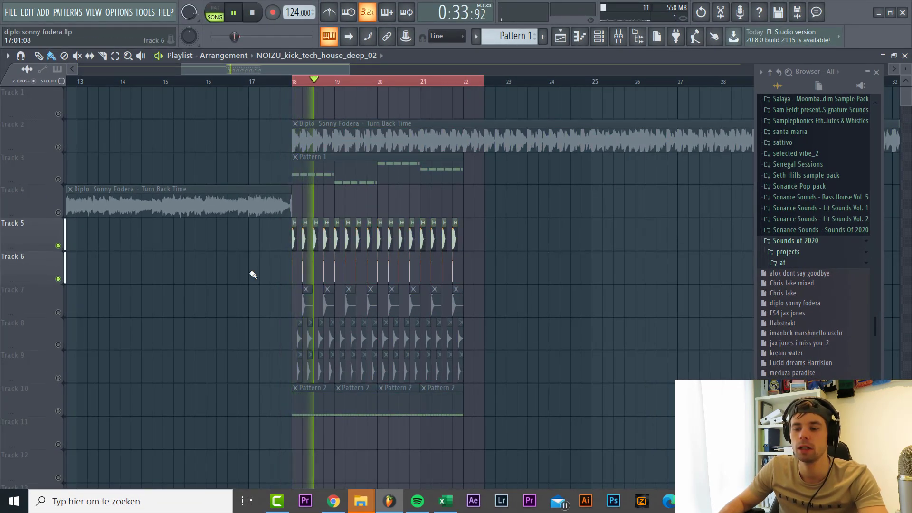
Unmute Tracks 7 and 8 so their open hi-hat clips play.
left_click(58, 312)
scroll(387, 363, "up", 1)
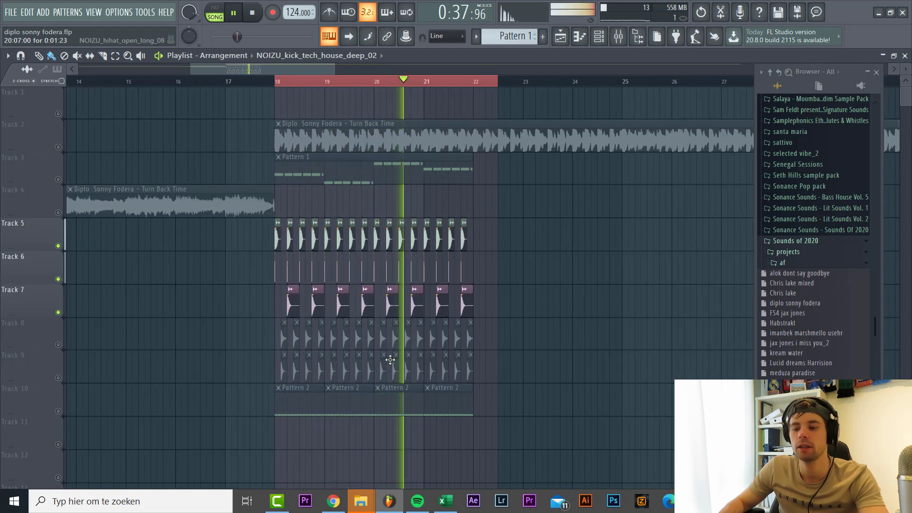
left_click(59, 345)
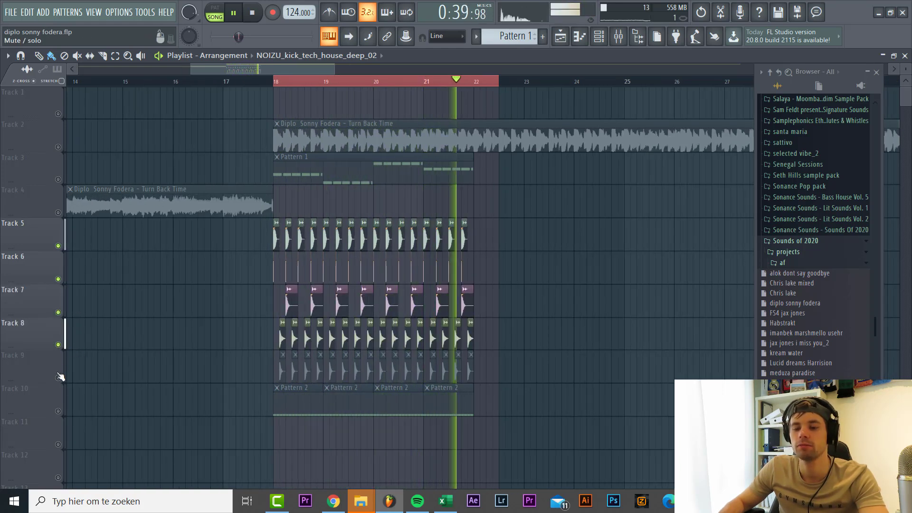
scroll(316, 395, "up", 1)
scroll(316, 395, "up", 1)
Check the NOIZU_hihat_open_long_04 and open_long_08 sample settings.
left_click(276, 338)
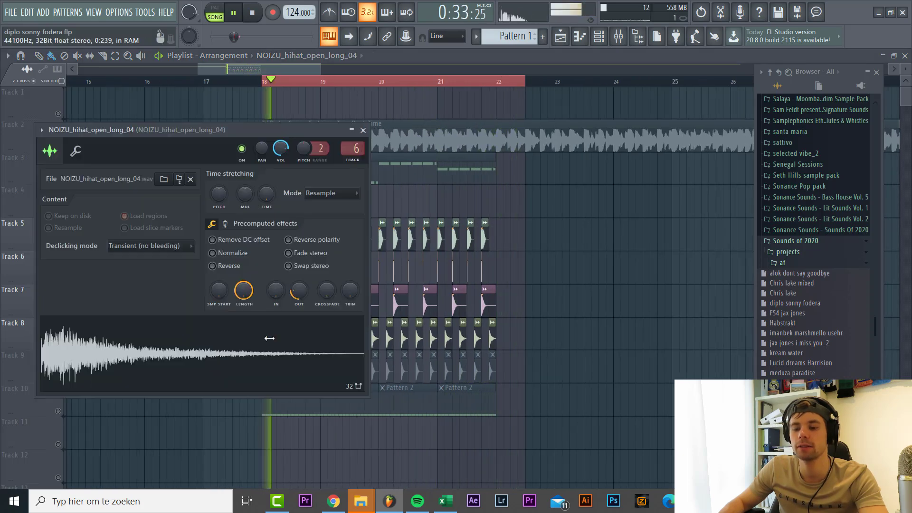
key("Escape")
key("space")
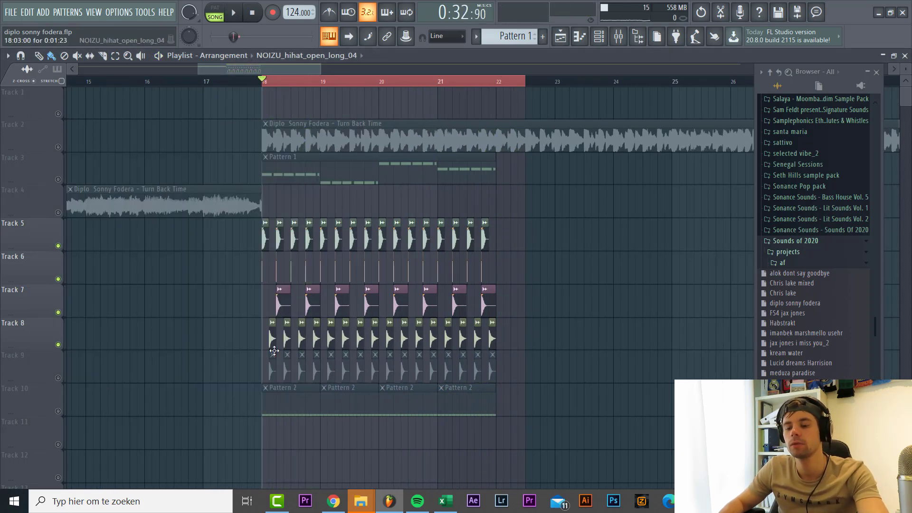
left_click(273, 339)
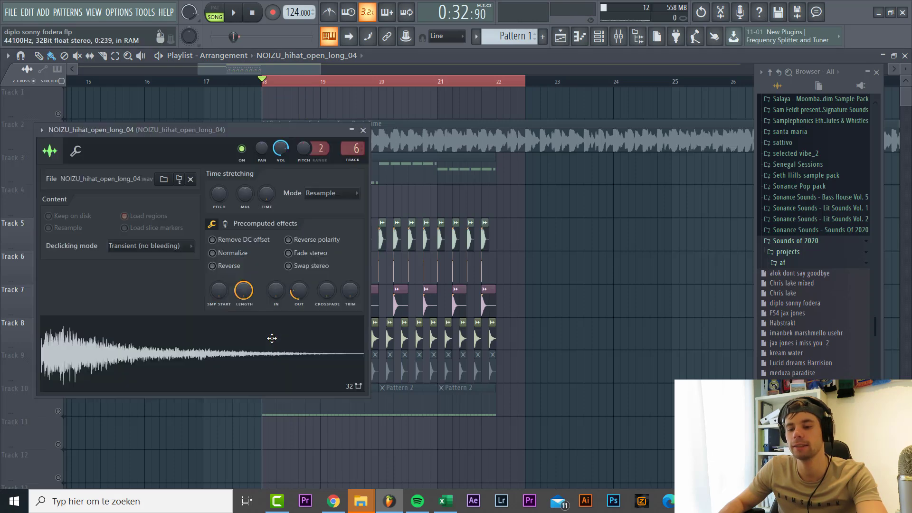
key("Escape")
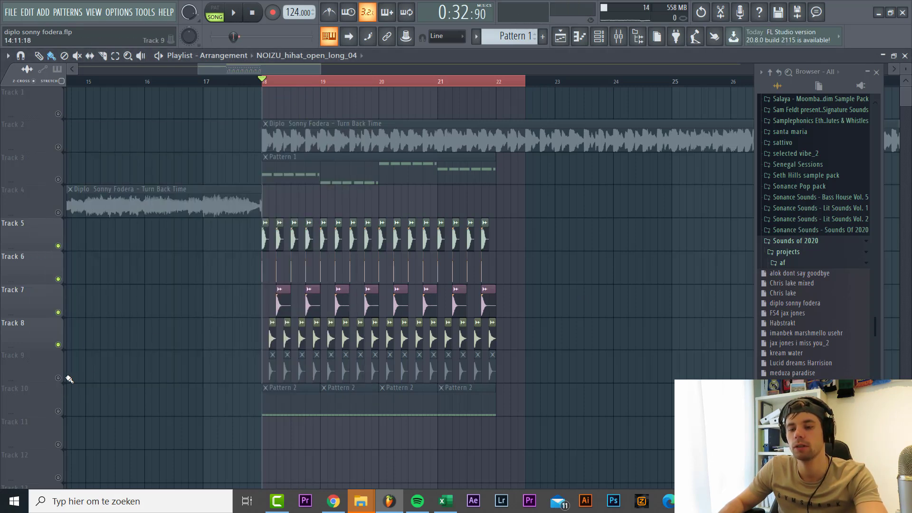
left_click(288, 373)
key("F6")
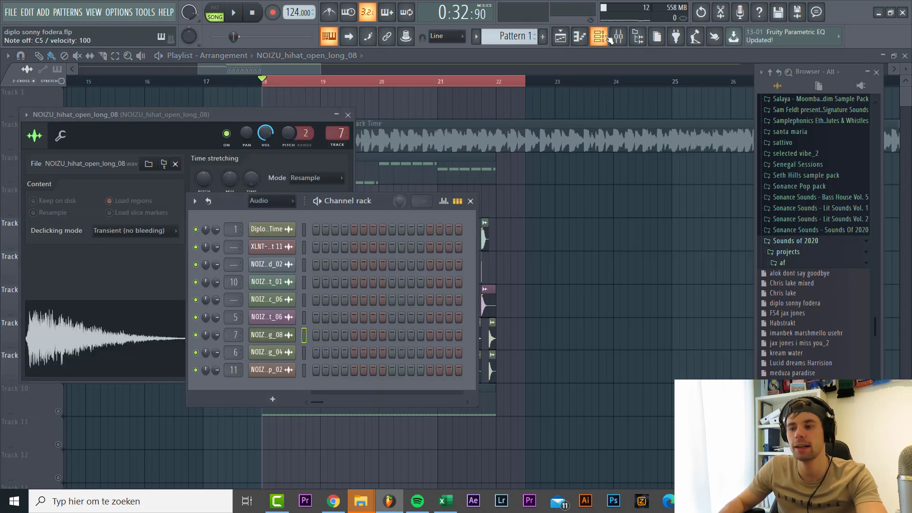
Compare the open_long_04 and open_long_08 hi-hat mixer inserts, then return to the playlist.
key("F9")
left_click(211, 173)
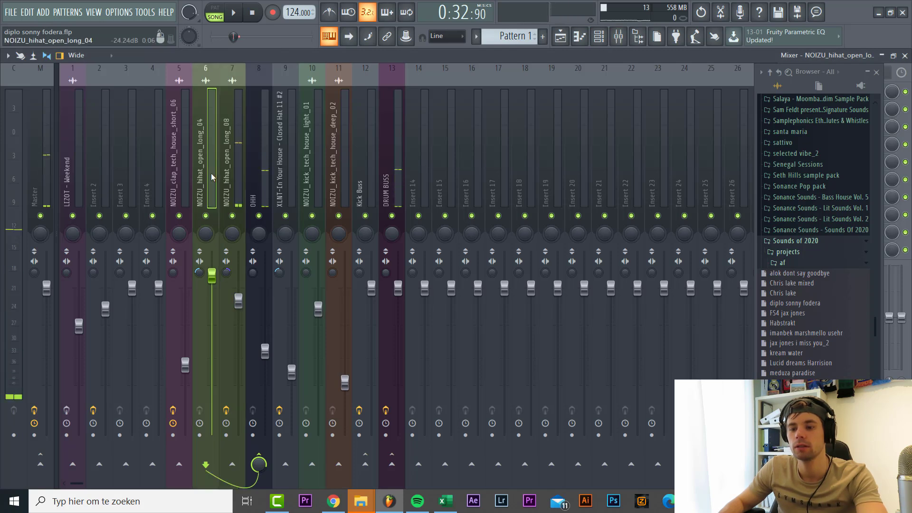
left_click(236, 184)
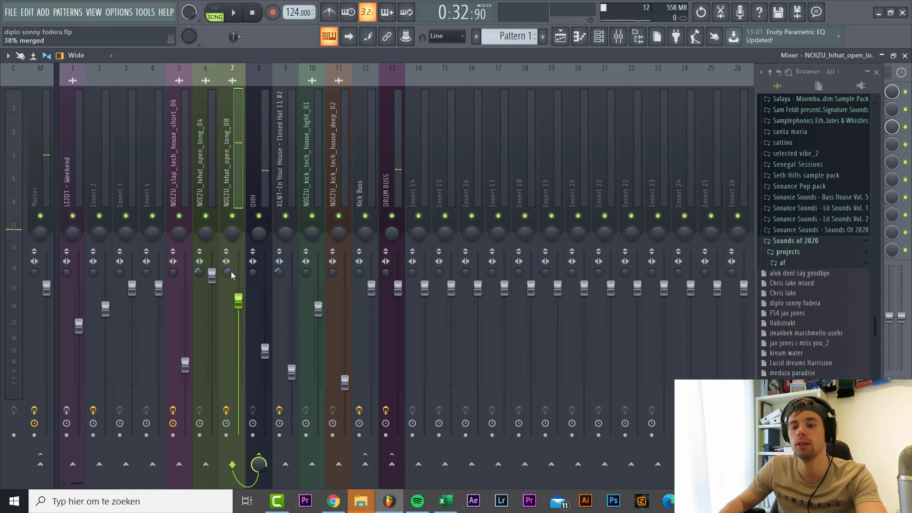
left_click(217, 318)
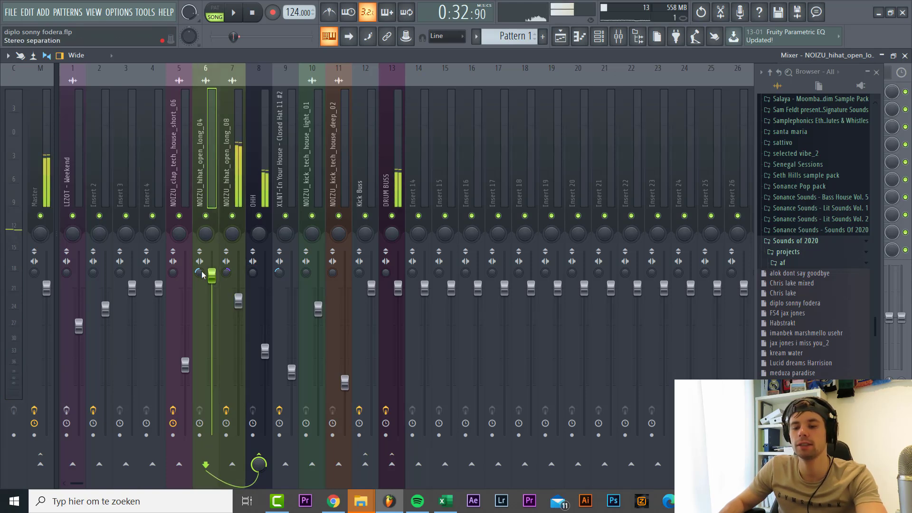
key("F5")
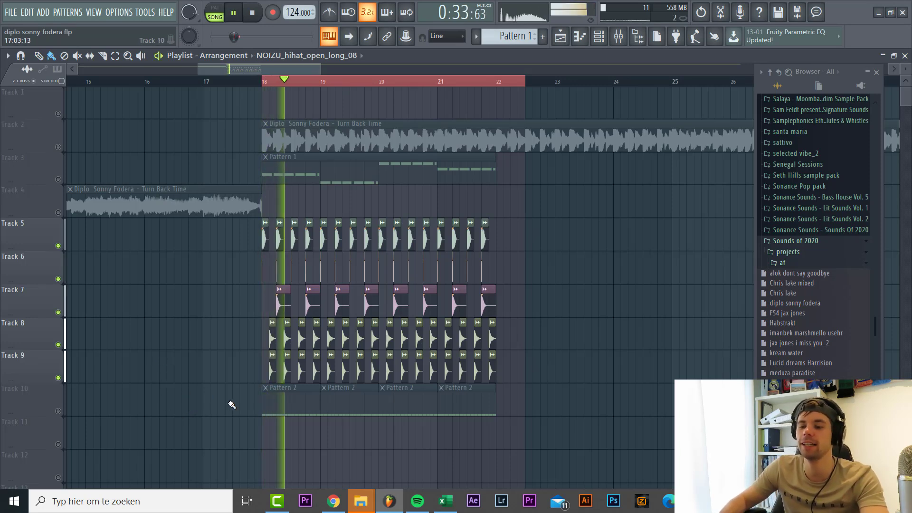
Open Pattern 2's Closed Hat 11 #2 notes in the piano roll and switch to pattern playback.
scroll(171, 394, "up", 1)
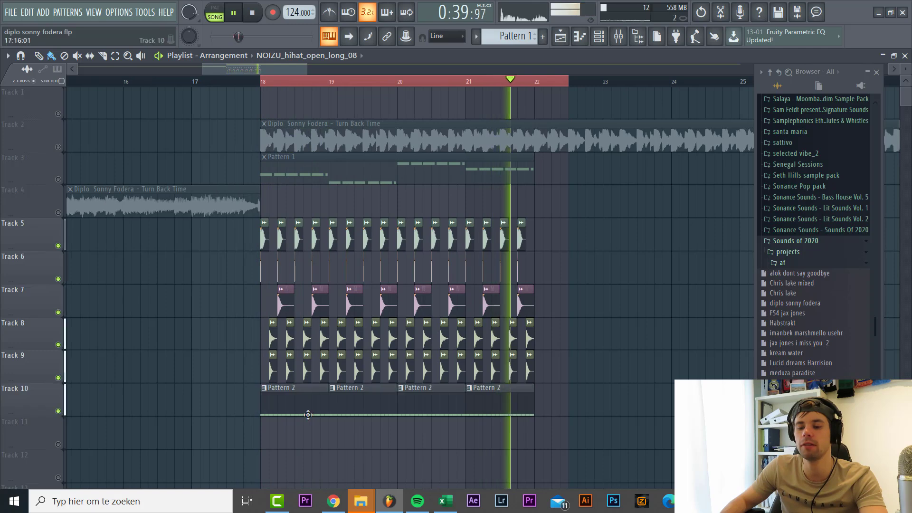
double_click(309, 412)
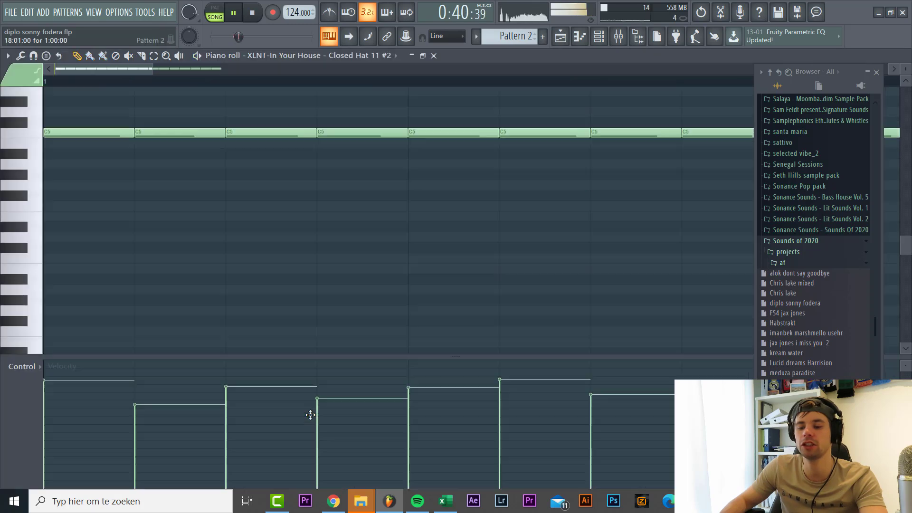
left_click(223, 11)
scroll(220, 214, "up", 2)
scroll(266, 223, "up", 3)
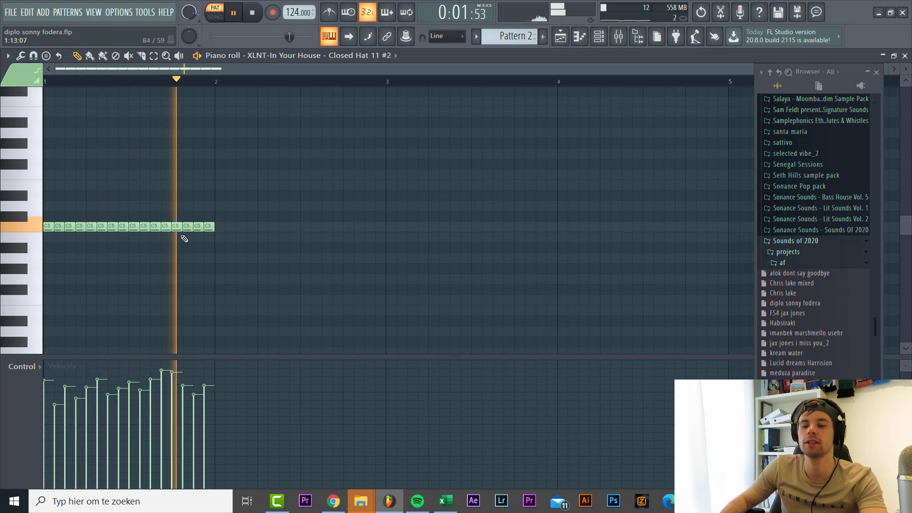
scroll(8, 247, "up", 2)
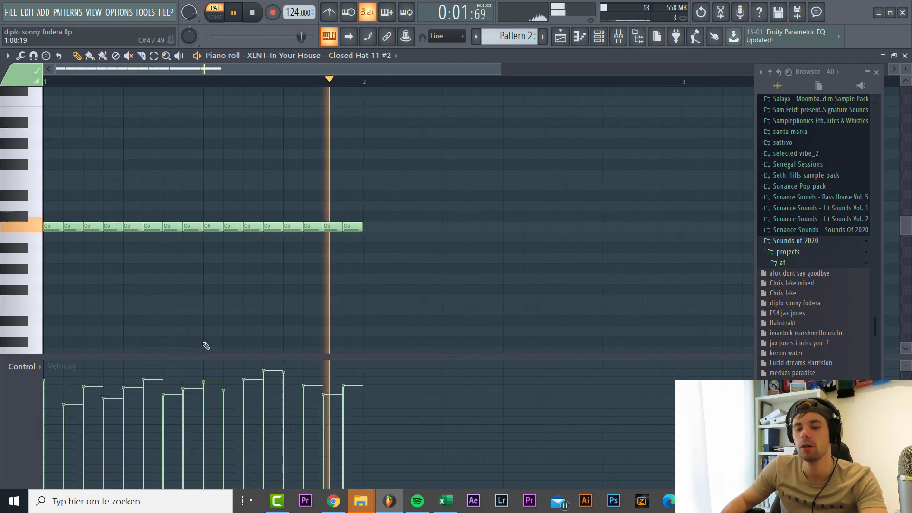
Close the Piano roll and return to the song arrangement in the Playlist.
left_click(560, 38)
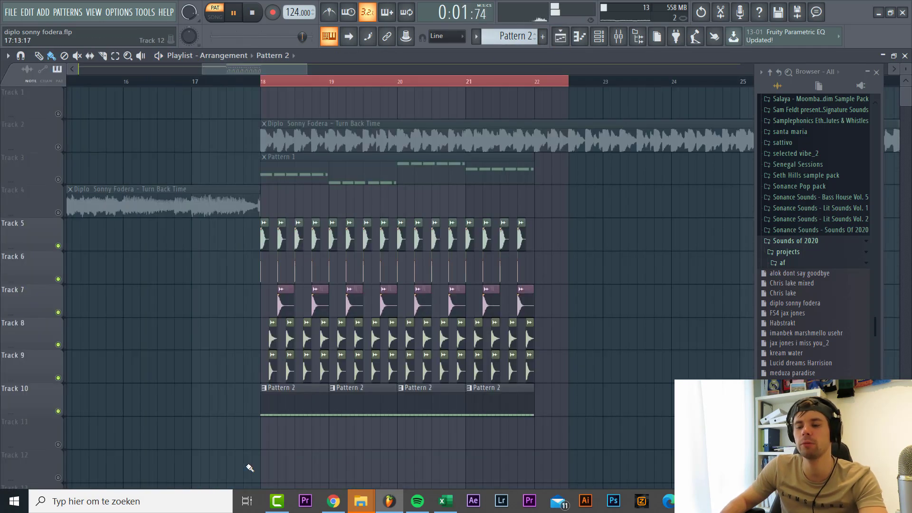
scroll(551, 400, "down", 2)
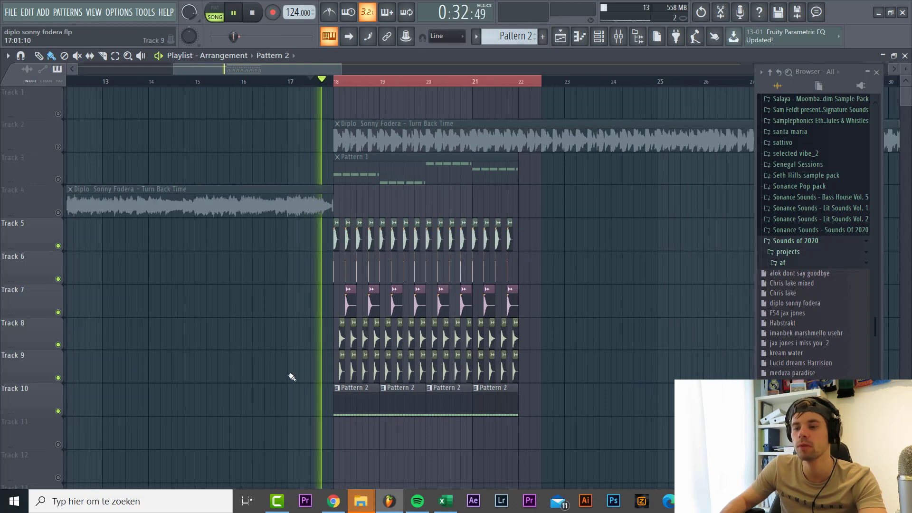
scroll(404, 376, "up", 2)
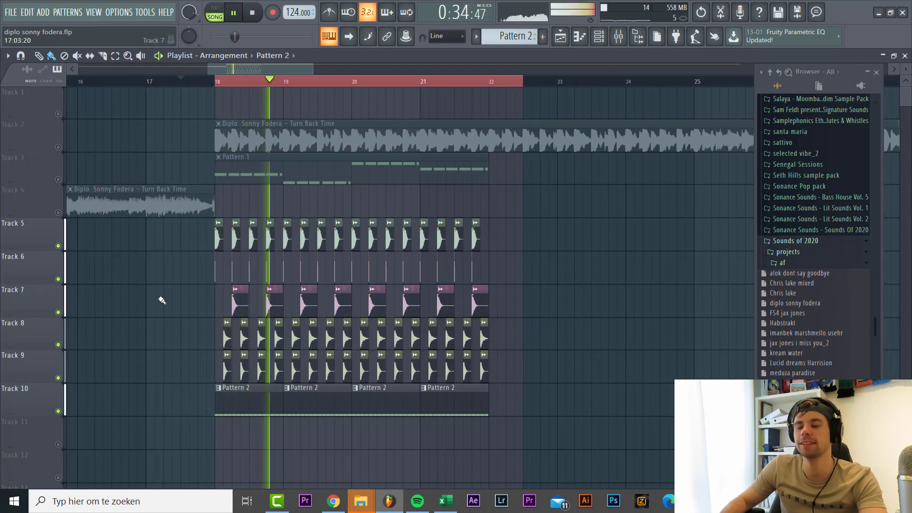